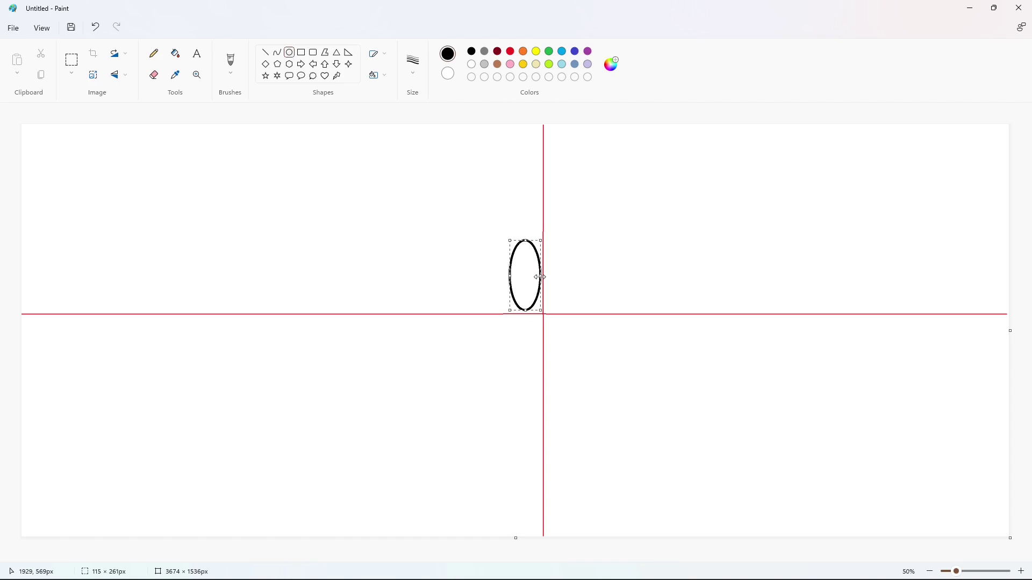
Draw a curved pupil inside the left eye oval, and an oval nose about 150 by 210 px with a smaller highlight oval inside.
click(589, 267)
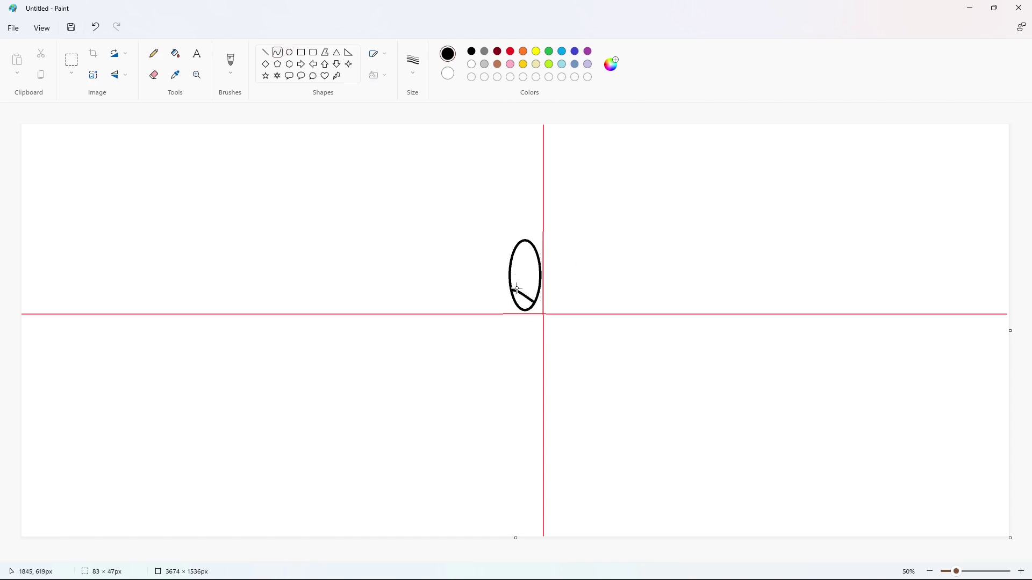
drag(517, 290, 511, 277)
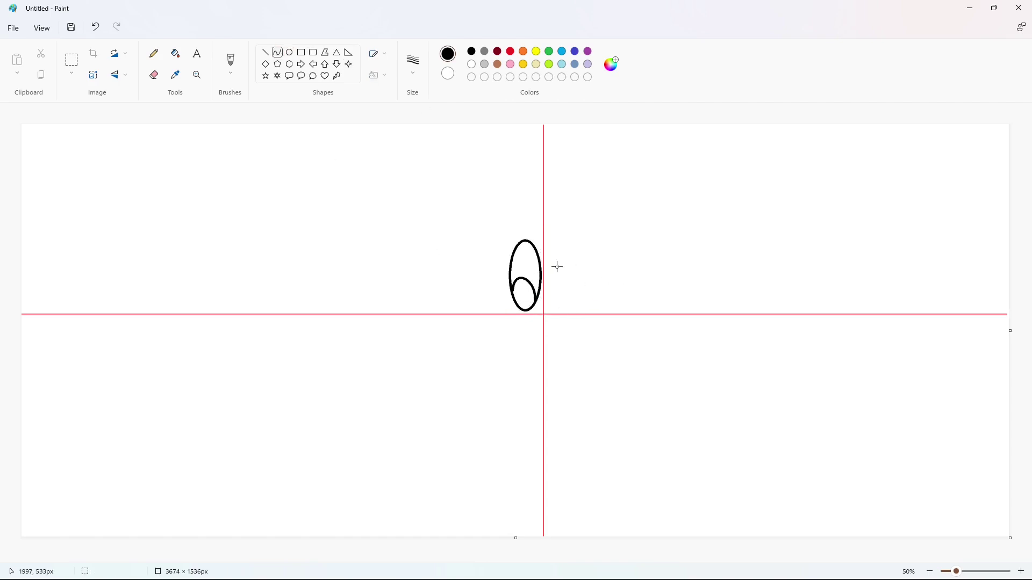
click(289, 52)
mouse_move(591, 265)
mouse_down()
mouse_move(626, 321)
mouse_move(587, 264)
mouse_up()
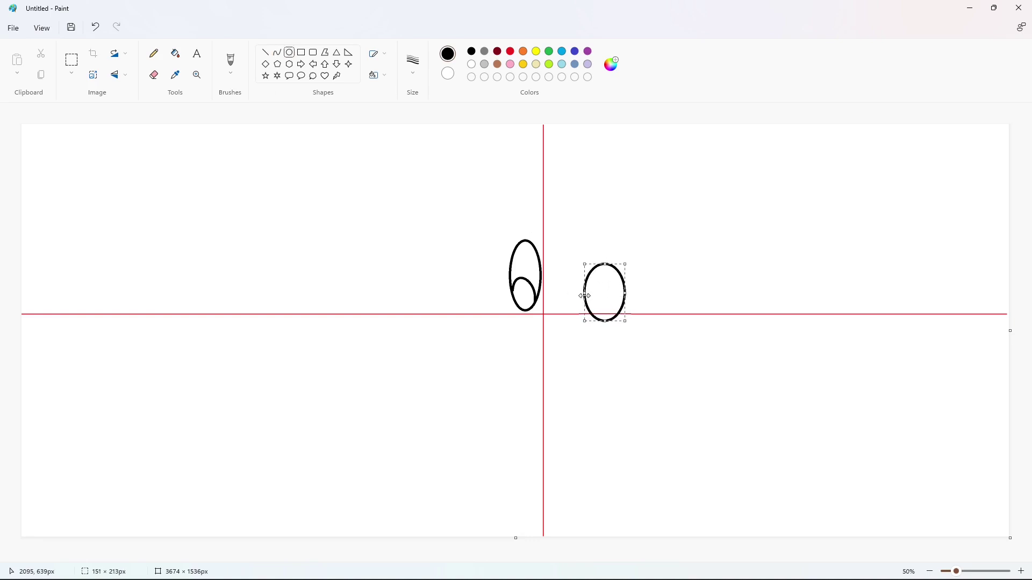
click(715, 276)
mouse_move(596, 275)
mouse_down()
mouse_move(618, 309)
mouse_move(543, 329)
mouse_move(558, 309)
mouse_move(559, 252)
mouse_move(645, 255)
mouse_up()
click(696, 299)
Draw the narrow second eye with its curved pupil beside the nose, and the muzzle curve running beneath it to the nose.
click(277, 52)
mouse_move(556, 278)
mouse_down()
mouse_move(552, 260)
mouse_move(562, 308)
mouse_move(553, 293)
mouse_move(564, 272)
mouse_up()
key(ctrl+z)
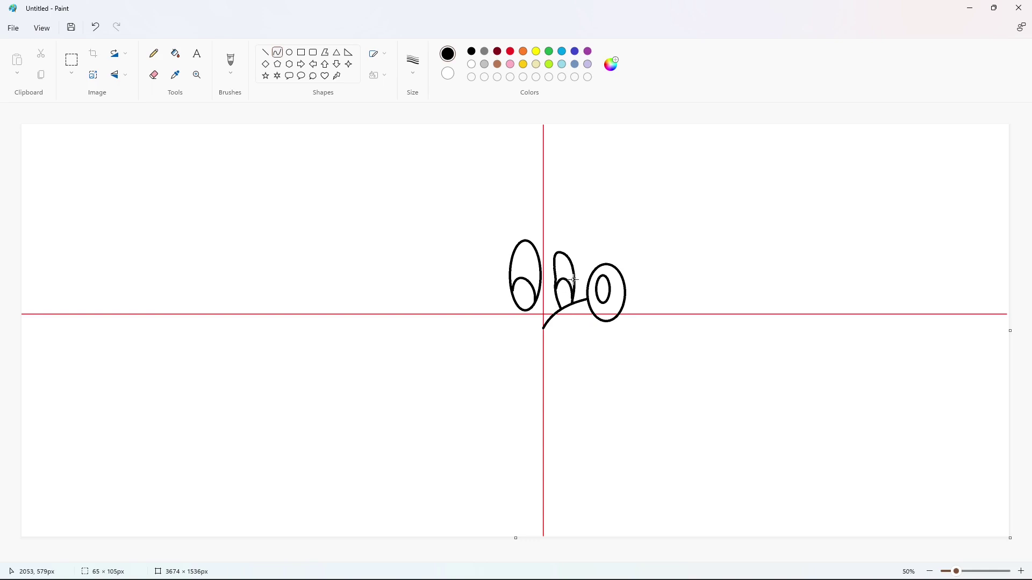
Draw the wide smile curve from under the nose up to the left cheek, ending in a short cheek arc.
mouse_move(614, 321)
mouse_down()
mouse_move(537, 369)
mouse_move(543, 387)
mouse_move(599, 382)
mouse_move(460, 309)
mouse_move(522, 379)
mouse_move(472, 363)
mouse_move(469, 383)
mouse_up()
drag(453, 316, 474, 316)
drag(459, 316, 460, 302)
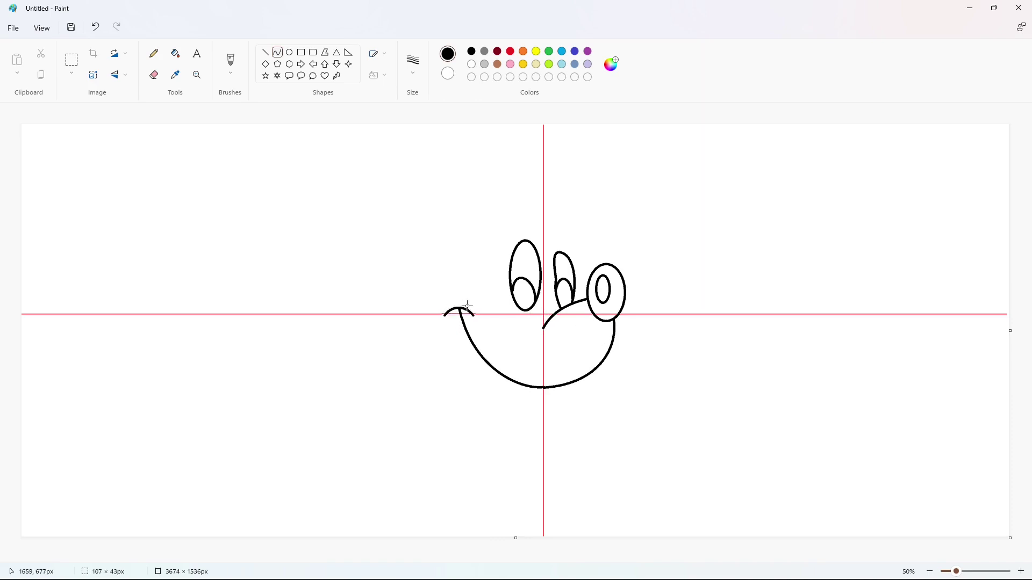
Draw the head outline from the muzzle over the forehead and crown, with a thinner-lined round ear cut off by the canvas's upper edge.
drag(581, 301, 489, 189)
mouse_move(535, 244)
mouse_down()
mouse_move(571, 231)
mouse_move(556, 196)
mouse_up()
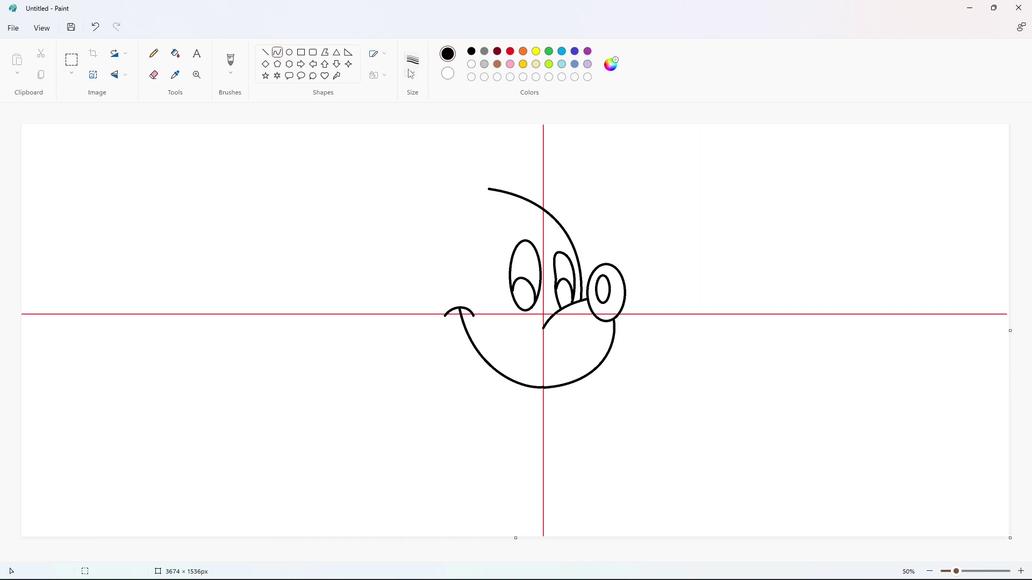
mouse_move(489, 189)
mouse_down()
mouse_move(491, 125)
mouse_move(511, 138)
mouse_move(506, 161)
mouse_up()
drag(488, 189, 385, 255)
drag(436, 221, 398, 210)
key(ctrl+z)
mouse_move(489, 188)
mouse_down()
mouse_move(385, 255)
mouse_move(399, 207)
mouse_move(433, 207)
mouse_move(386, 126)
mouse_move(369, 163)
mouse_up()
drag(557, 206, 373, 240)
key(ctrl+z)
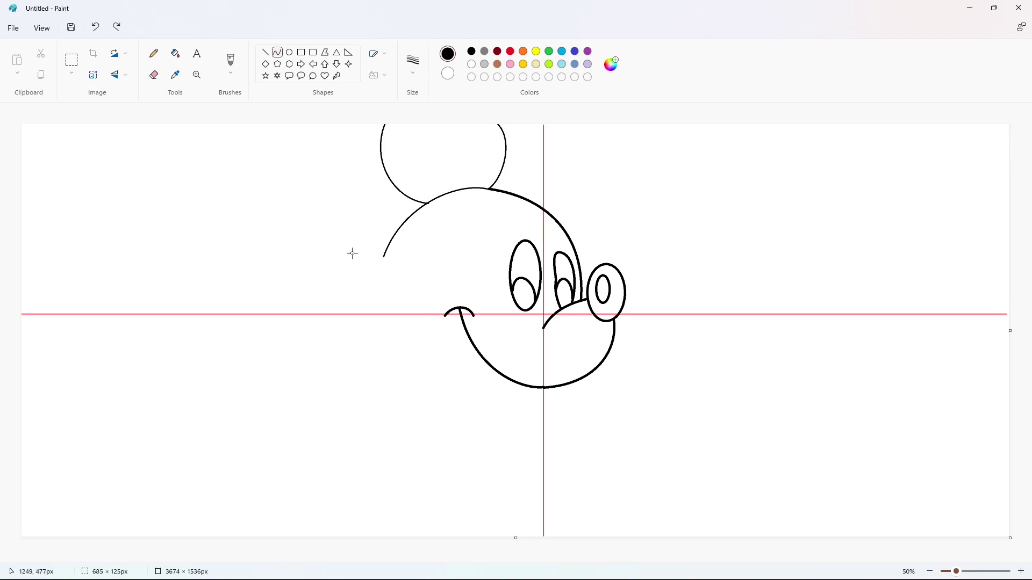
Draw the second ear as a thin oval about 435 by 480 px touching the back of the head.
drag(256, 220, 383, 337)
drag(319, 221, 320, 207)
drag(382, 272, 387, 269)
drag(256, 272, 272, 270)
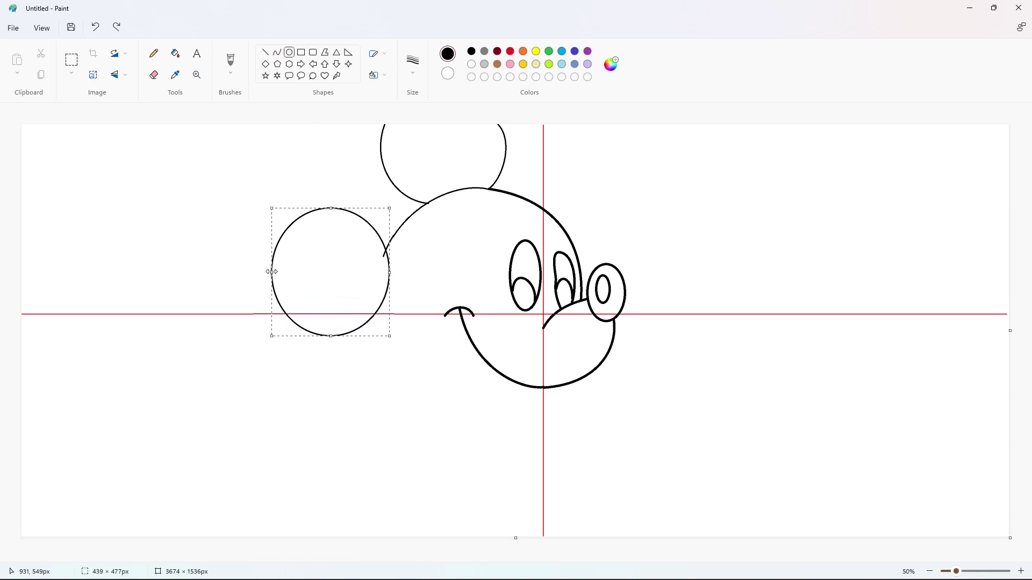
drag(389, 273, 449, 388)
click(445, 263)
Draw the curved jaw line from the lower ear down toward the chin.
click(277, 52)
drag(414, 347, 379, 326)
click(542, 400)
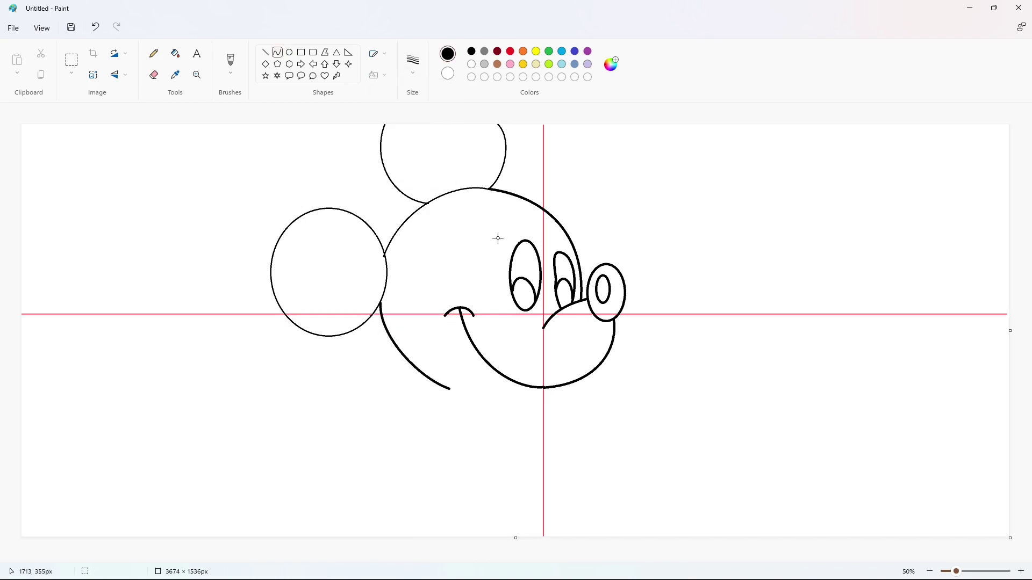
Draw the thin face-mask outline with its peak between the eyes, curving around the left eye and cheek to the jaw.
key(ctrl+z)
drag(545, 238, 487, 300)
drag(511, 237, 449, 203)
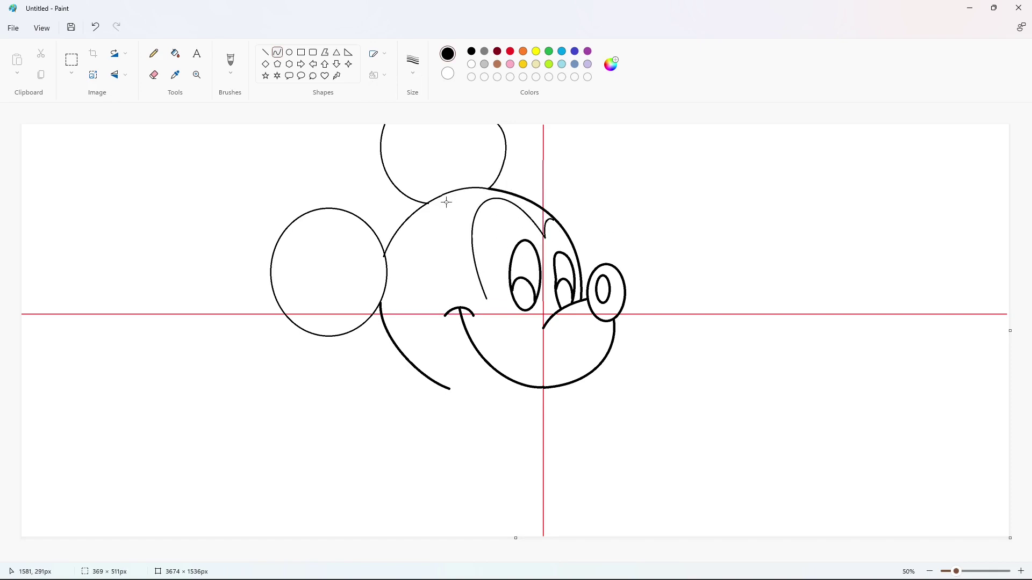
drag(487, 300, 402, 334)
drag(445, 309, 382, 295)
click(675, 269)
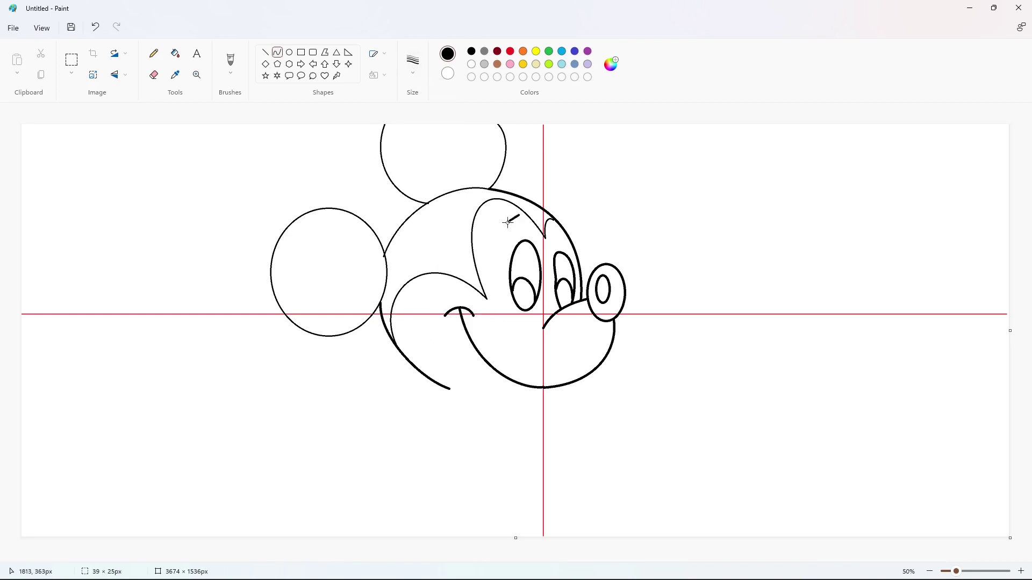
Draw arched eyebrows above both eyes and an open mouth with a tongue below the smile curve.
drag(508, 222, 501, 228)
drag(509, 218, 509, 198)
drag(509, 386, 462, 322)
mouse_move(462, 373)
mouse_down()
mouse_move(456, 366)
mouse_move(481, 385)
mouse_move(482, 374)
mouse_move(473, 372)
mouse_move(481, 385)
mouse_move(463, 370)
mouse_move(493, 380)
mouse_up()
click(554, 387)
click(493, 380)
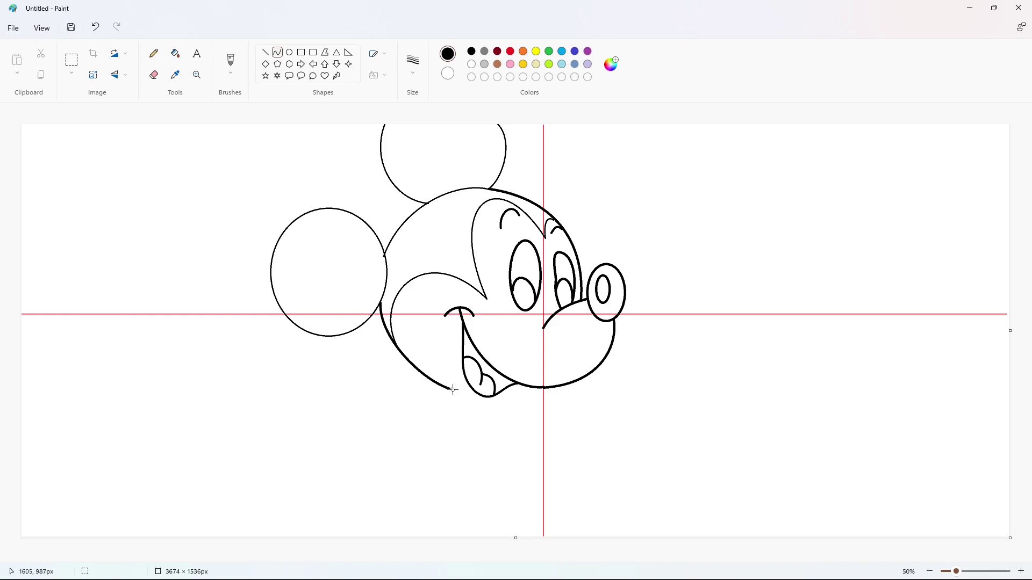
Draw the chin curve under the mouth and the left arm extending out to a rounded glove cuff.
mouse_move(486, 398)
mouse_down()
mouse_move(536, 387)
mouse_move(479, 406)
mouse_move(500, 417)
mouse_move(453, 374)
mouse_move(454, 390)
mouse_move(338, 373)
mouse_move(377, 383)
mouse_up()
mouse_move(467, 425)
mouse_down()
mouse_move(364, 403)
mouse_move(333, 413)
mouse_move(385, 410)
mouse_up()
mouse_move(311, 361)
mouse_down()
mouse_move(311, 423)
mouse_move(338, 419)
mouse_move(347, 430)
mouse_up()
mouse_move(344, 387)
mouse_down()
mouse_move(265, 399)
mouse_move(285, 360)
mouse_move(312, 363)
mouse_move(290, 338)
mouse_move(306, 348)
mouse_up()
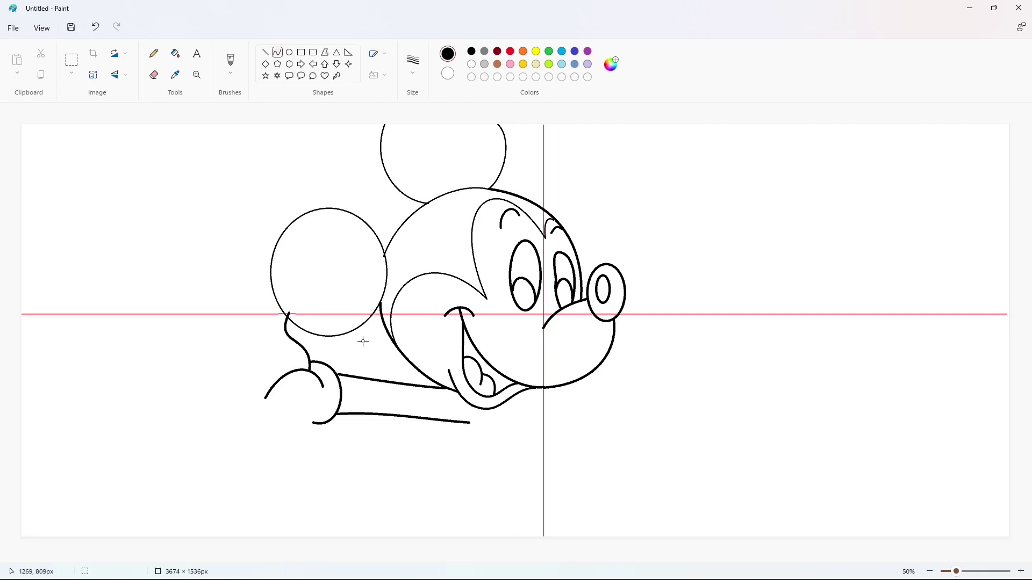
Draw the upright thumb of the left glove, overlapping the lower edge of the ear.
mouse_move(256, 306)
mouse_down()
mouse_move(295, 293)
mouse_move(268, 277)
mouse_move(246, 323)
mouse_up()
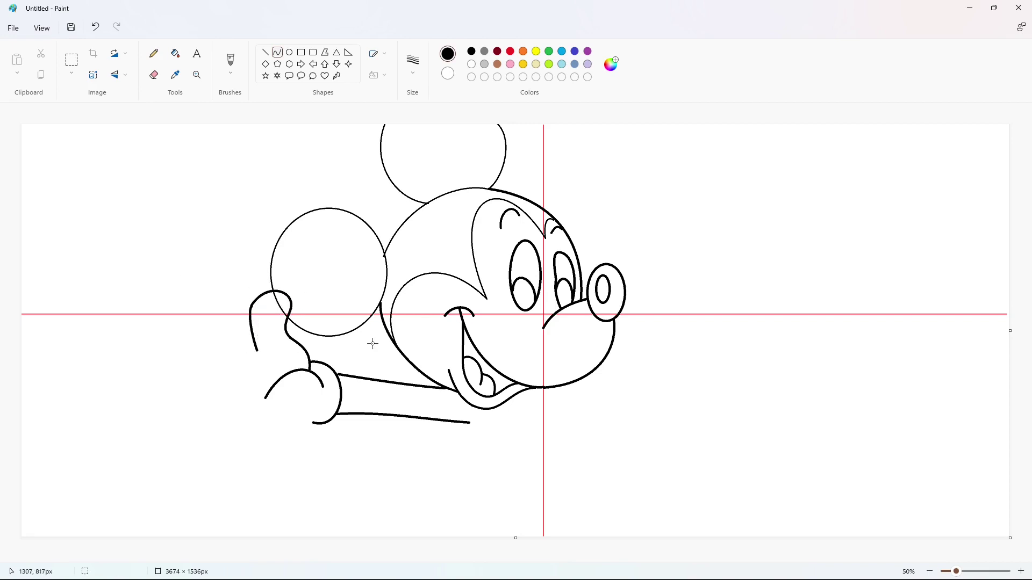
key(ctrl+z)
key(ctrl+z)
key(ctrl+z)
drag(249, 310, 249, 308)
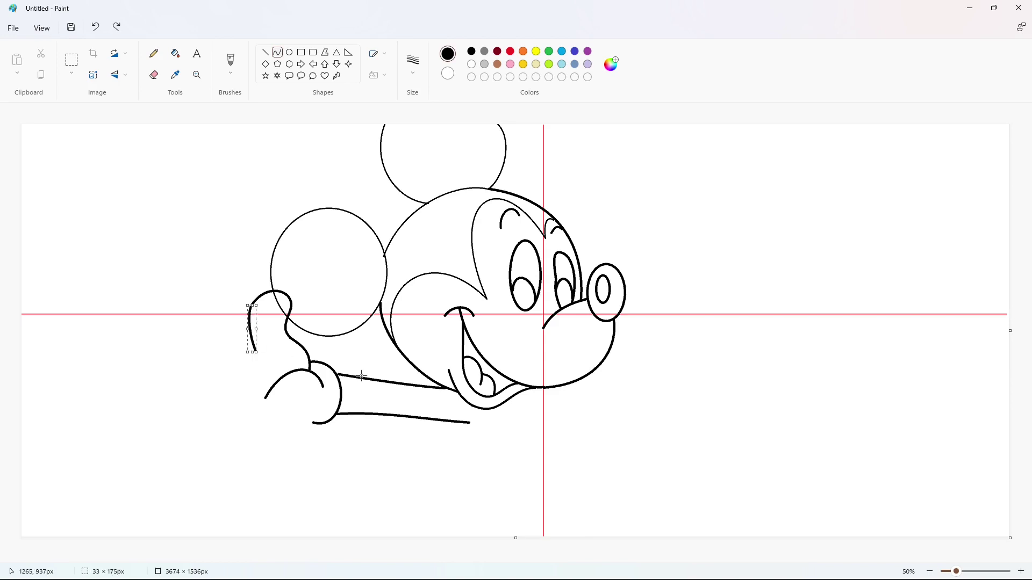
Draw the outer edge, palm line and spread fingers of the left glove with curves.
drag(256, 352, 208, 454)
drag(232, 404, 192, 416)
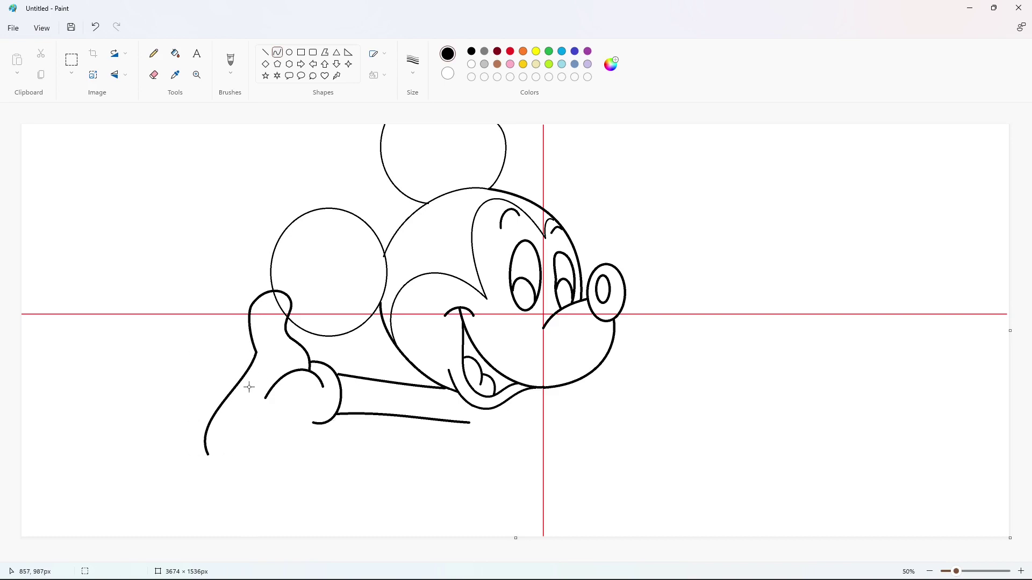
mouse_move(245, 385)
mouse_down()
mouse_move(256, 441)
mouse_move(239, 419)
mouse_move(227, 480)
mouse_move(231, 456)
mouse_move(183, 491)
mouse_move(184, 479)
mouse_up()
key(ctrl+z)
drag(240, 407, 214, 475)
mouse_move(246, 452)
mouse_down()
mouse_move(221, 454)
mouse_move(253, 446)
mouse_move(228, 478)
mouse_move(224, 460)
mouse_move(263, 466)
mouse_move(242, 486)
mouse_up()
key(ctrl+z)
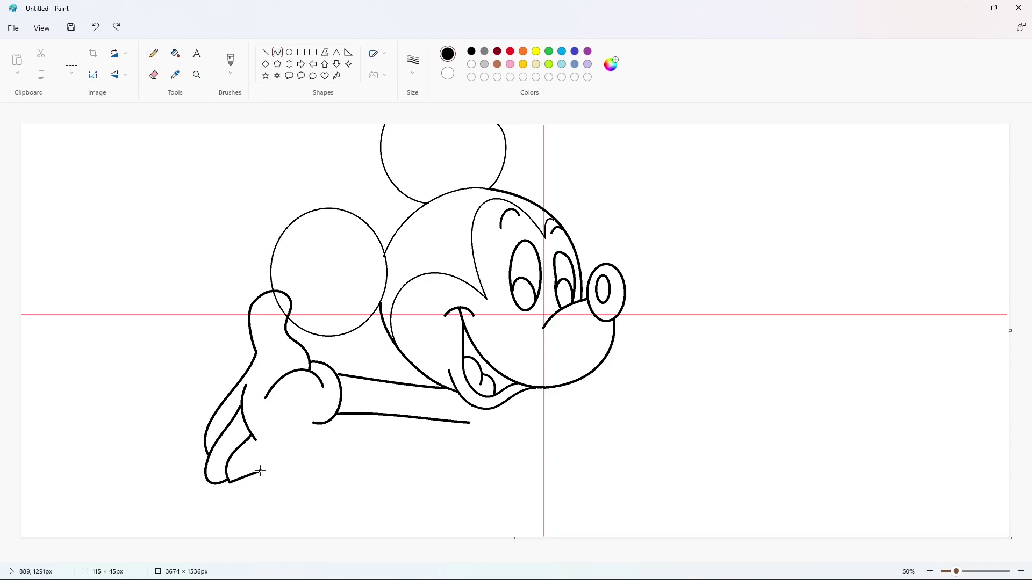
Close the left glove's lowest finger and curve the palm's lower edge back to the cuff.
mouse_move(248, 475)
mouse_down()
mouse_move(237, 486)
mouse_move(322, 398)
mouse_up()
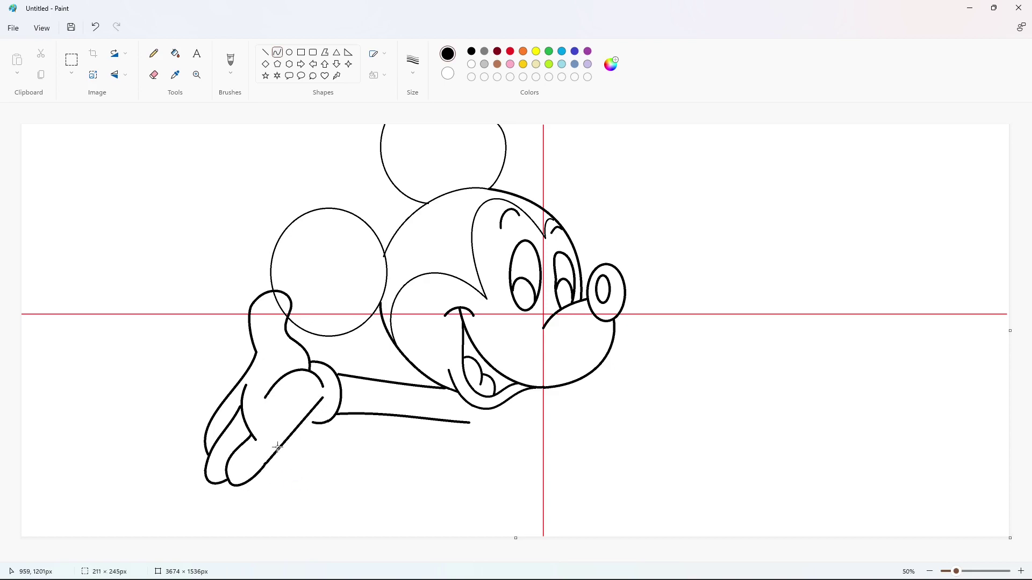
mouse_move(295, 430)
mouse_down()
mouse_move(323, 425)
mouse_move(373, 486)
mouse_move(267, 463)
mouse_move(296, 430)
mouse_move(322, 424)
mouse_up()
key(ctrl+z)
key(ctrl+z)
key(ctrl+z)
key(ctrl+z)
mouse_move(266, 463)
mouse_down()
mouse_move(324, 398)
mouse_move(369, 491)
mouse_up()
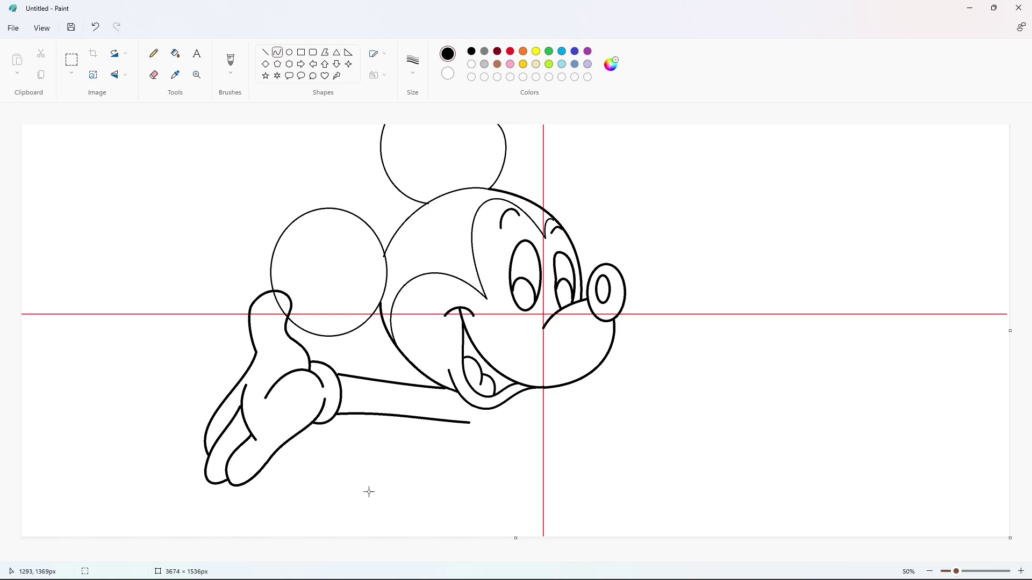
Draw the torso's left side below the armpit, and the right arm reaching out to its glove cuff.
drag(497, 451, 504, 467)
mouse_move(579, 381)
mouse_down()
mouse_move(676, 365)
mouse_move(677, 398)
mouse_move(691, 379)
mouse_up()
mouse_move(597, 412)
mouse_down()
mouse_move(676, 398)
mouse_move(706, 360)
mouse_up()
drag(685, 363, 686, 347)
mouse_move(676, 403)
mouse_down()
mouse_move(713, 382)
mouse_move(690, 410)
mouse_up()
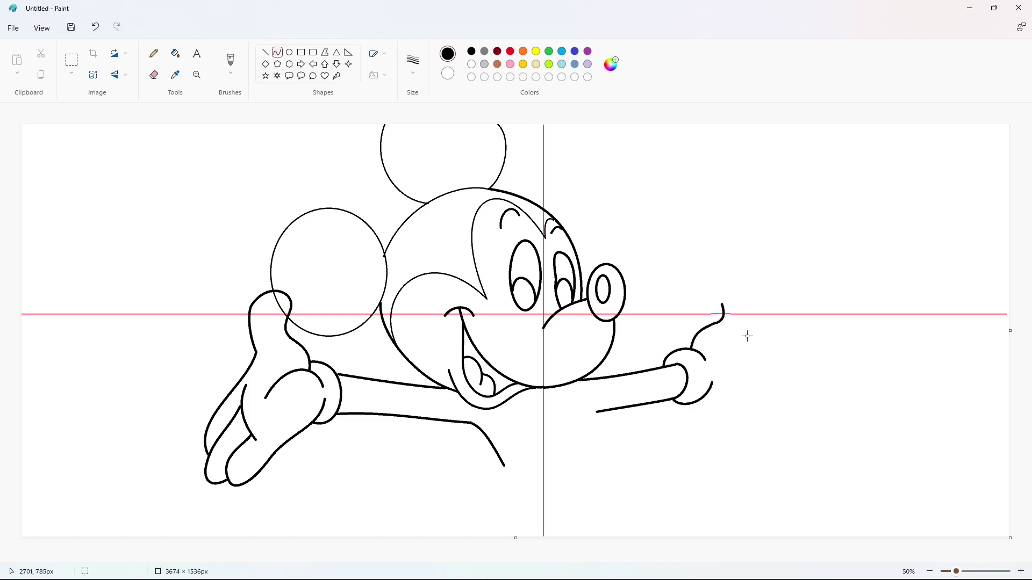
Draw the right glove with an upright thumb, a palm and three fingers pointing down and outward.
drag(752, 295, 723, 279)
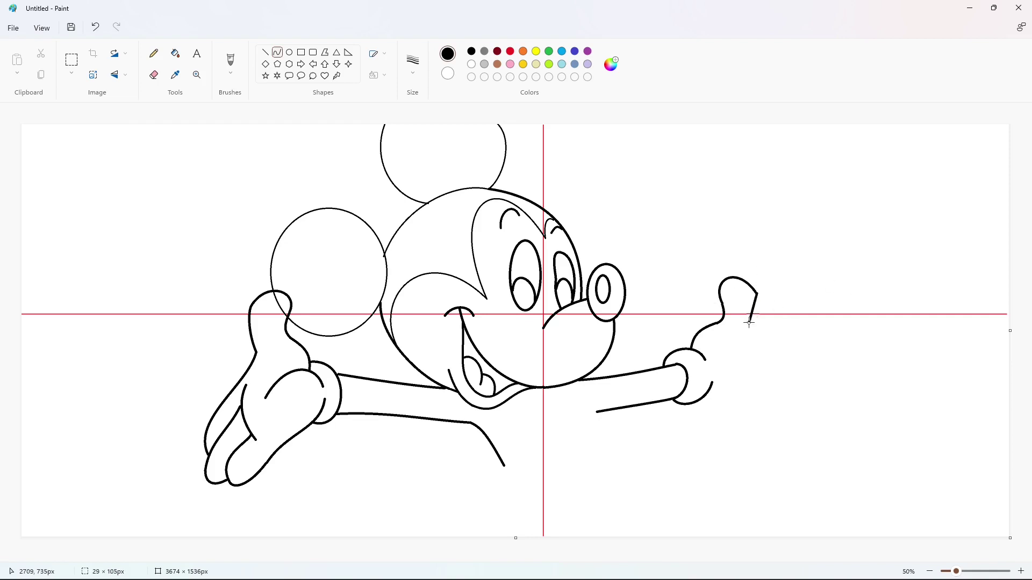
drag(756, 310, 766, 308)
mouse_move(775, 355)
mouse_down()
mouse_move(808, 410)
mouse_move(817, 395)
mouse_move(774, 396)
mouse_move(826, 433)
mouse_move(816, 426)
mouse_up()
mouse_move(773, 393)
mouse_down()
mouse_move(792, 446)
mouse_move(807, 445)
mouse_move(704, 397)
mouse_move(724, 414)
mouse_up()
click(724, 414)
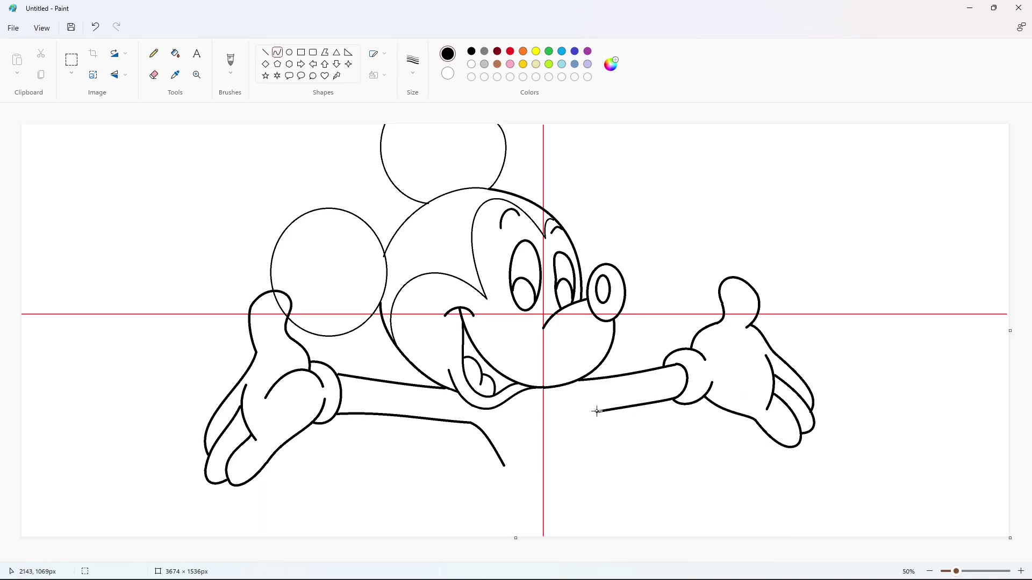
Draw the torso's right side and the shorts, with rounded sides and a thin arched waistline.
drag(596, 412, 652, 534)
key(ctrl+z)
mouse_move(596, 412)
mouse_down()
mouse_move(623, 447)
mouse_move(653, 538)
mouse_up()
drag(659, 492, 639, 435)
mouse_move(504, 466)
mouse_down()
mouse_move(488, 539)
mouse_move(500, 514)
mouse_move(492, 477)
mouse_move(490, 512)
mouse_move(507, 484)
mouse_move(490, 532)
mouse_move(491, 482)
mouse_move(493, 492)
mouse_move(628, 438)
mouse_up()
key(ctrl+z)
mouse_move(559, 449)
mouse_down()
mouse_move(530, 437)
mouse_move(588, 417)
mouse_up()
click(736, 483)
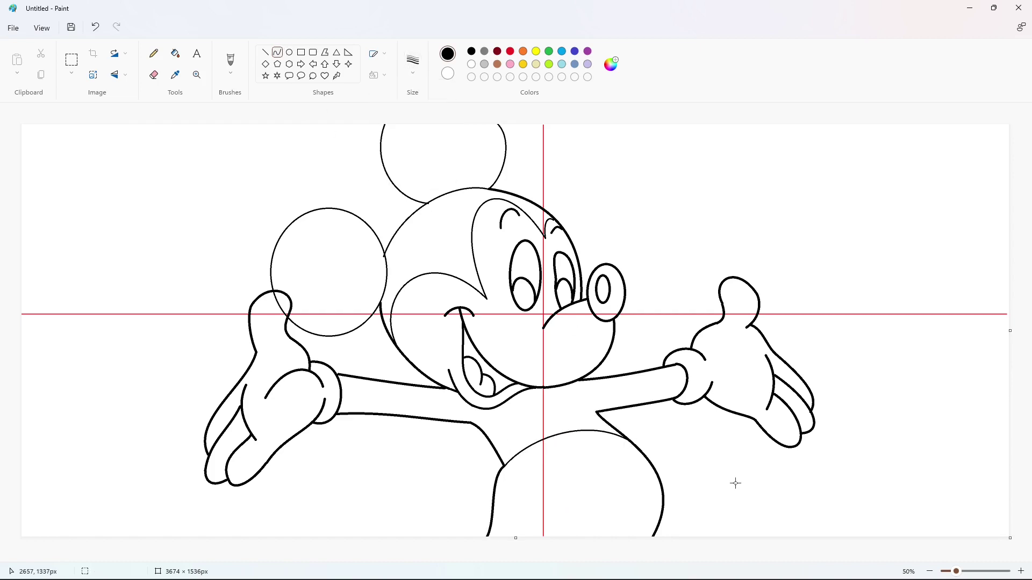
Draw the thin double-lined tail behind the shorts and two oval buttons on the shorts' front.
mouse_move(493, 514)
mouse_down()
mouse_move(454, 538)
mouse_move(467, 530)
mouse_up()
click(556, 518)
click(289, 53)
drag(572, 454, 602, 505)
click(405, 237)
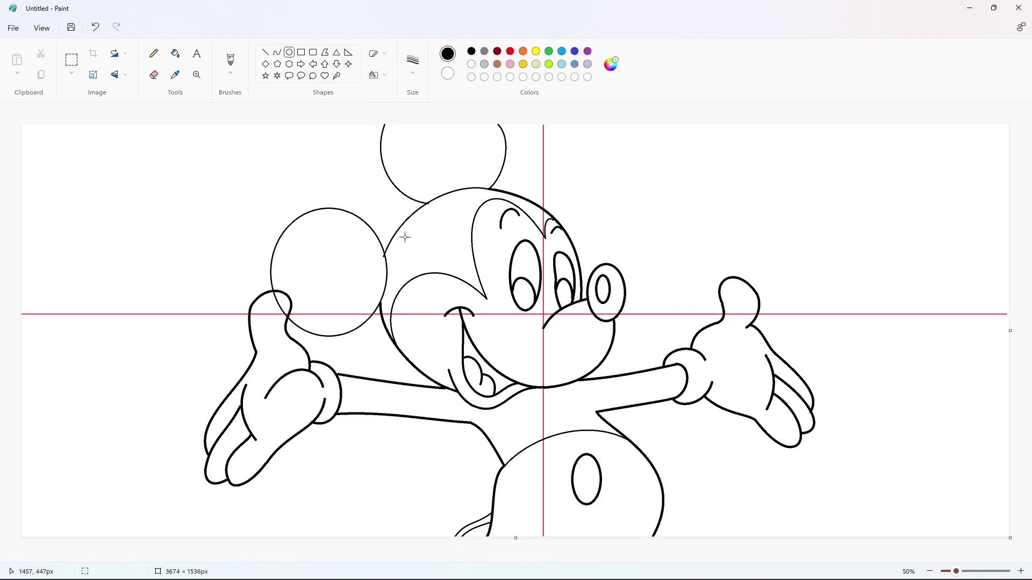
mouse_move(631, 460)
mouse_down()
mouse_move(639, 502)
mouse_move(698, 526)
mouse_move(645, 484)
mouse_move(640, 462)
mouse_move(650, 457)
mouse_up()
click(737, 513)
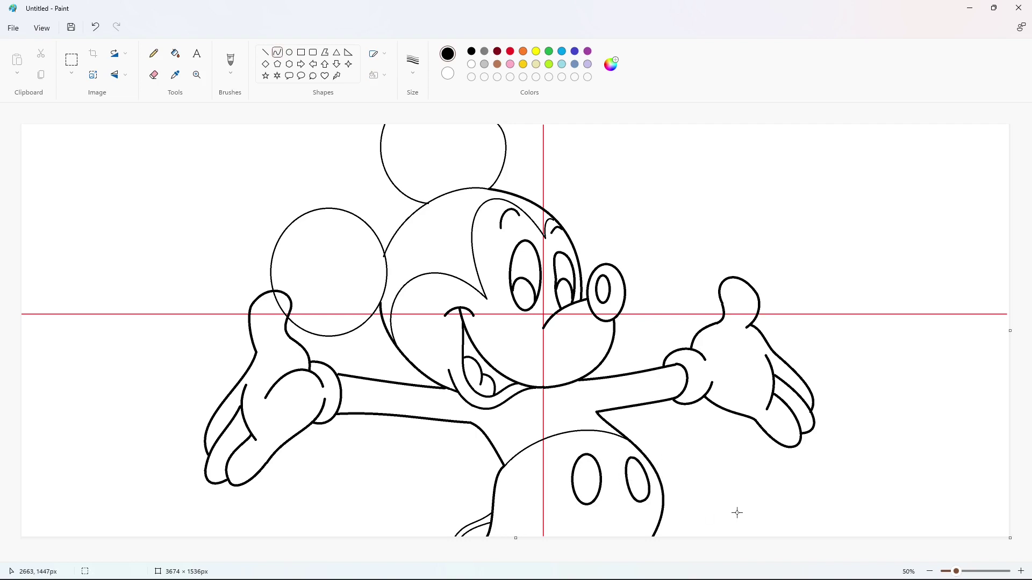
Fill the background and the figure's areas bordering the red guide lines with red so that the guides blend in.
click(176, 53)
click(510, 51)
click(664, 179)
click(248, 215)
click(500, 344)
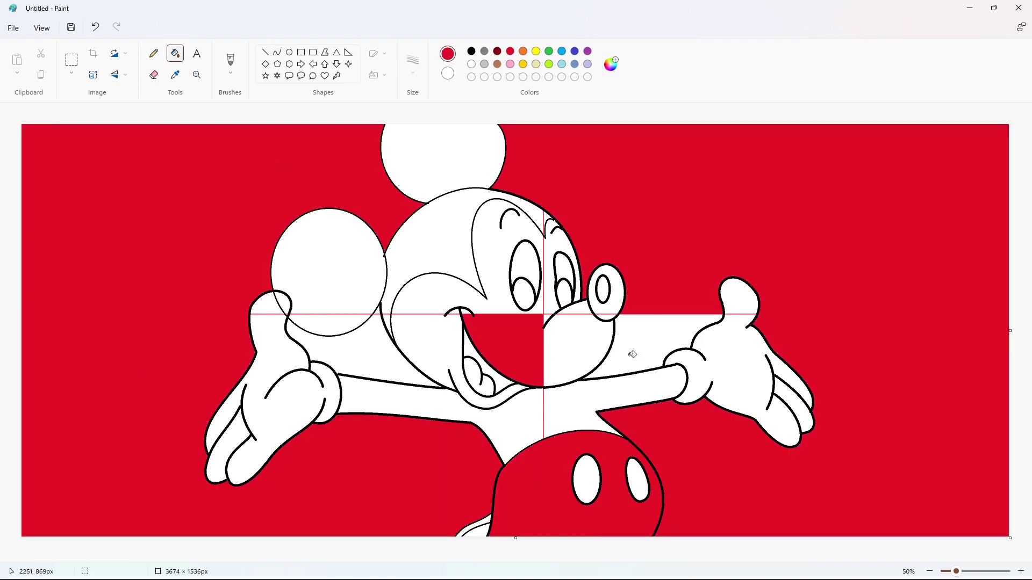
click(632, 354)
click(583, 400)
click(437, 239)
click(303, 398)
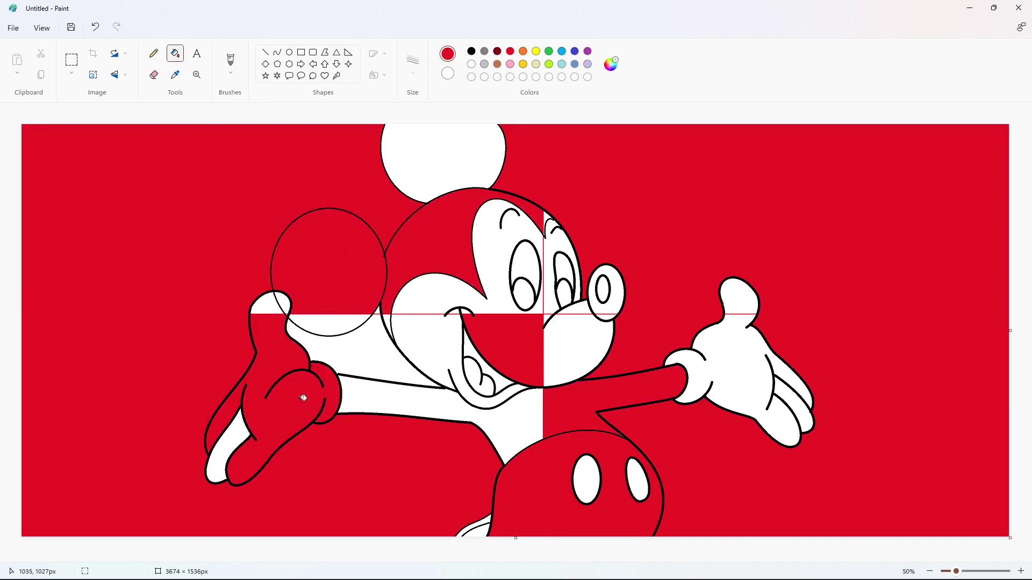
click(344, 349)
click(424, 349)
click(575, 344)
click(720, 354)
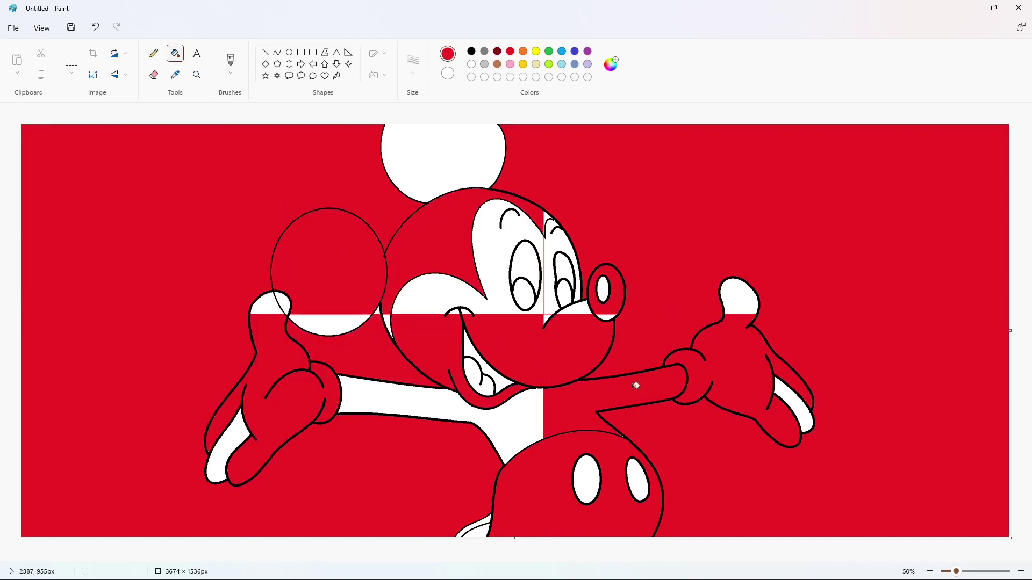
click(439, 292)
click(554, 301)
Refill the red background and figure areas with white to remove the guide lines.
click(475, 77)
click(430, 221)
click(473, 441)
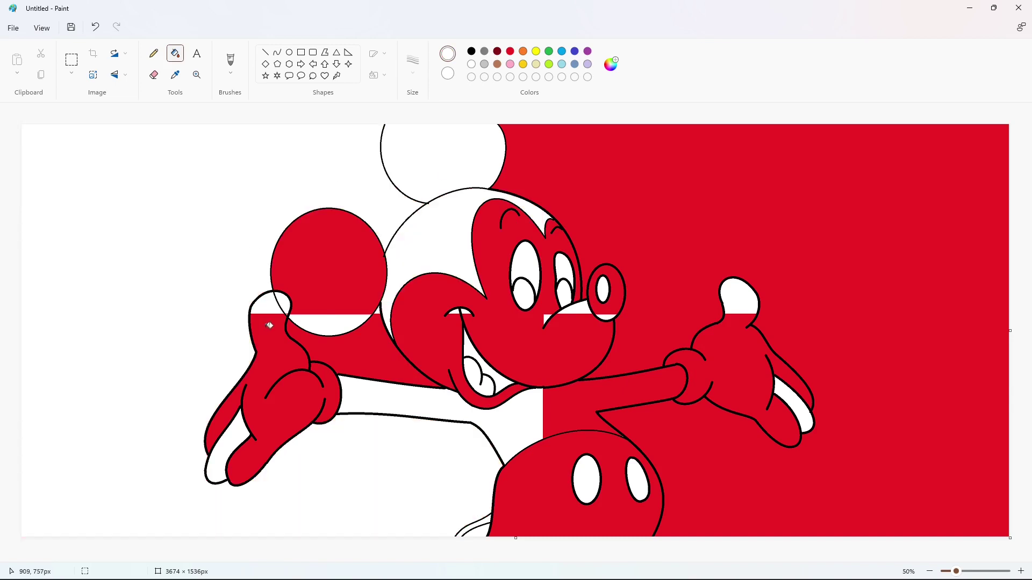
click(269, 344)
click(758, 368)
click(656, 280)
click(554, 323)
click(399, 324)
Clean up the ear outline and leftover red where the ear overlaps the left glove's thumb.
click(1021, 571)
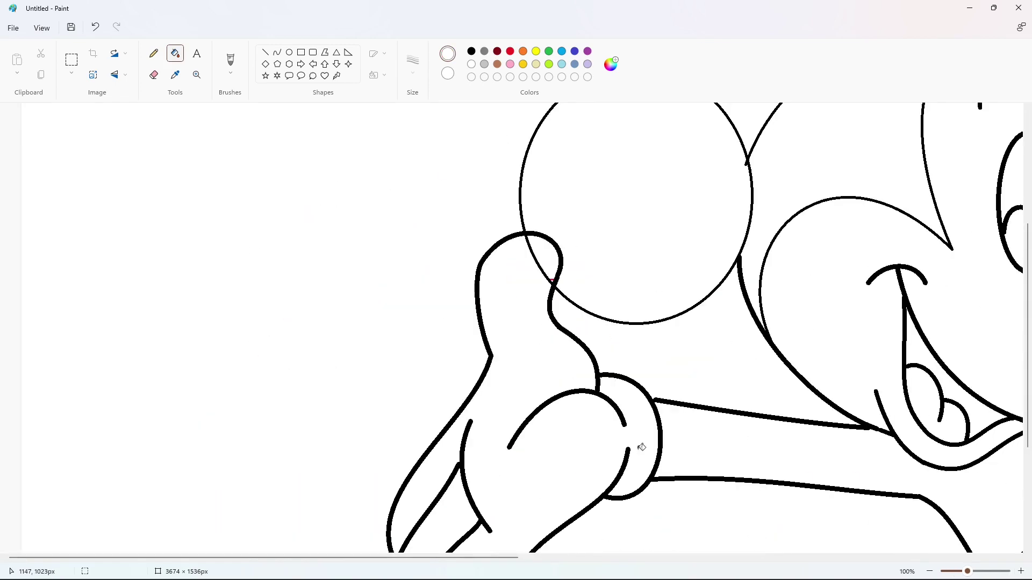
click(510, 52)
click(543, 257)
key(ctrl+z)
click(266, 53)
click(930, 571)
Fill the ears, head, pupils, mouth interior, arms, torso and nose with black.
click(471, 51)
click(446, 161)
click(370, 252)
click(438, 243)
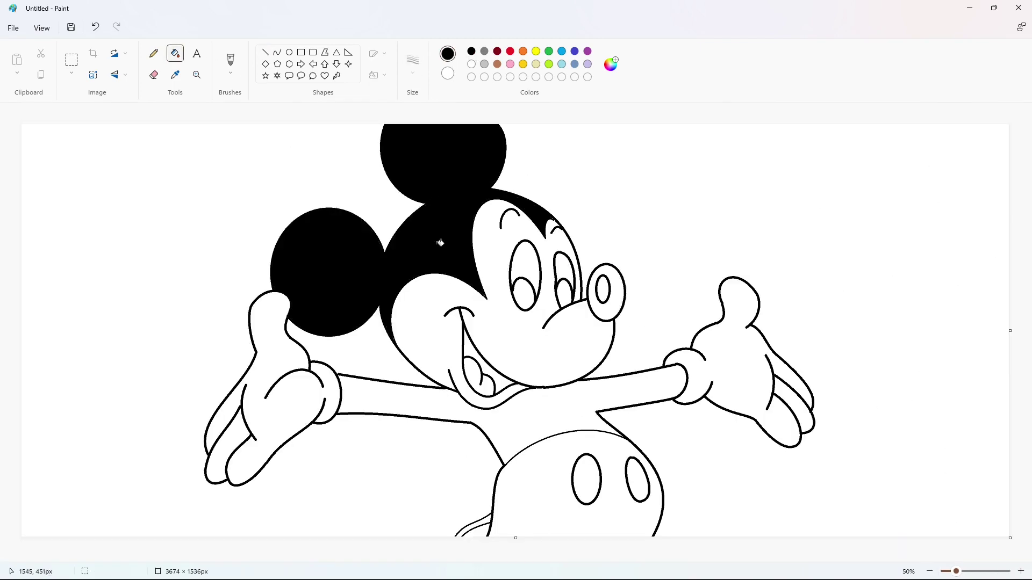
click(524, 287)
click(564, 293)
click(505, 382)
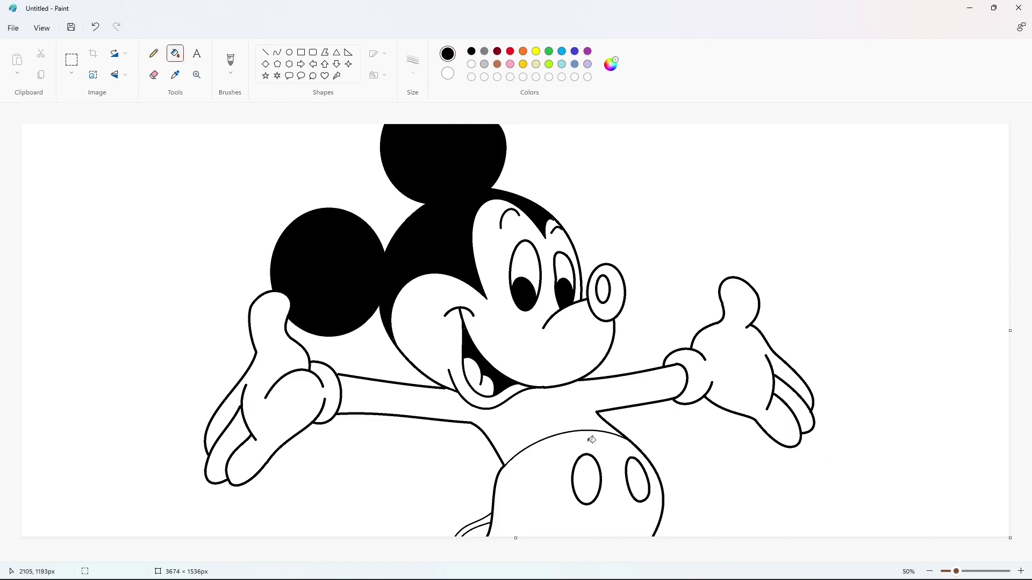
click(567, 414)
click(613, 301)
Mix a very pale pink skin tone as a custom color and fill the face with it.
click(536, 64)
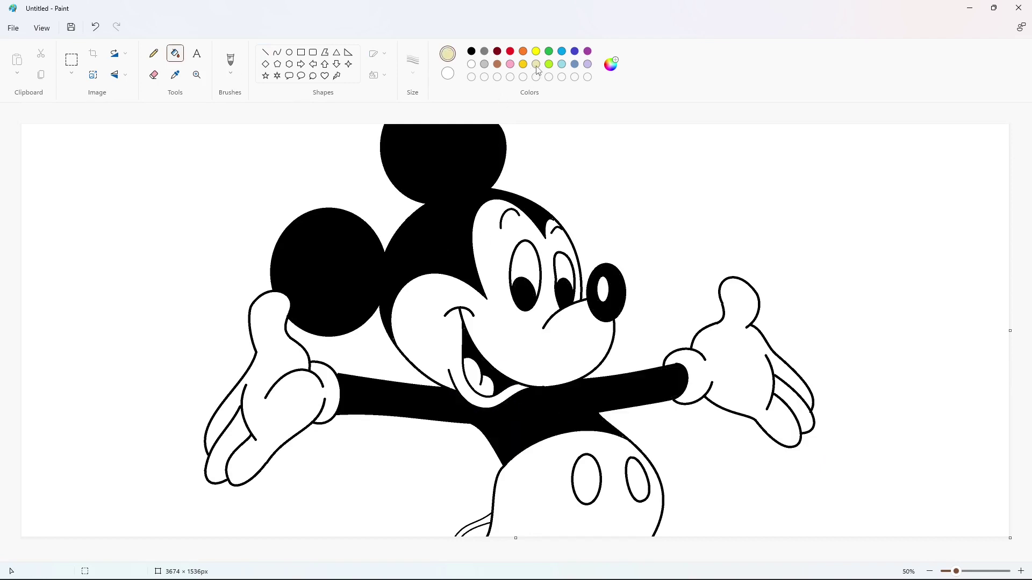
click(611, 64)
drag(387, 270, 376, 288)
drag(556, 183, 553, 172)
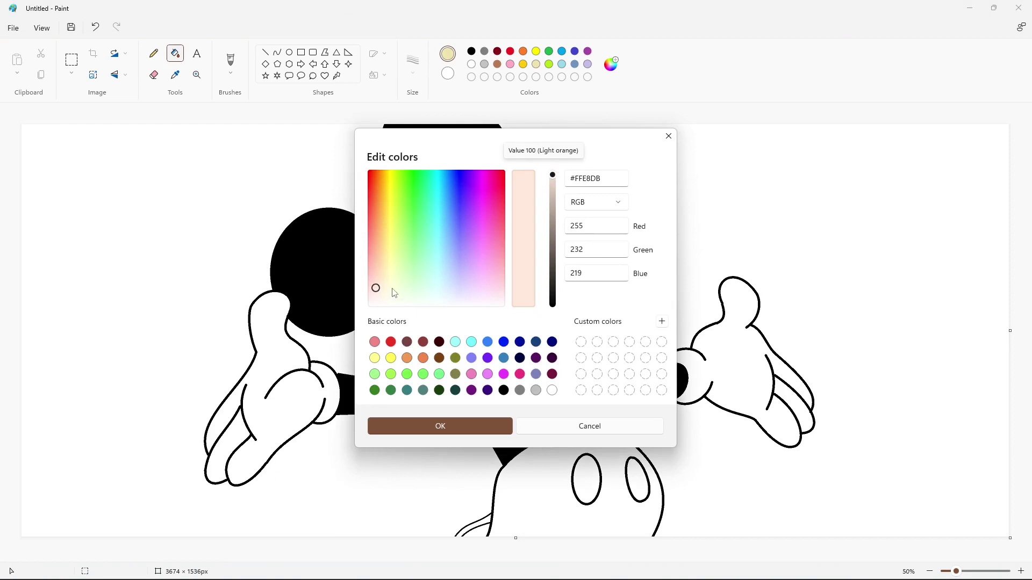
click(451, 427)
click(513, 341)
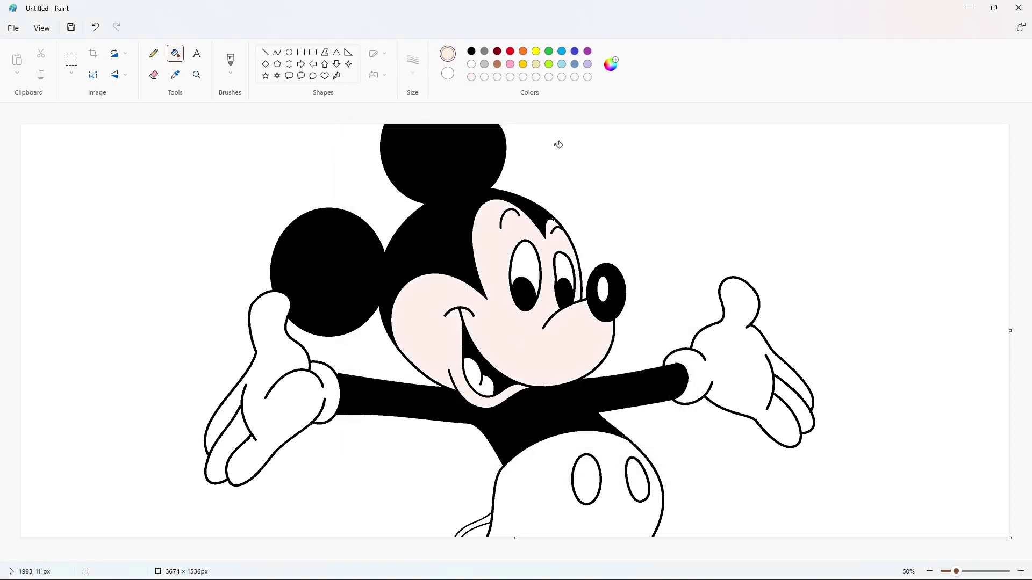
Fill the tongue and the shorts with red, and the tail with black.
click(510, 51)
click(473, 375)
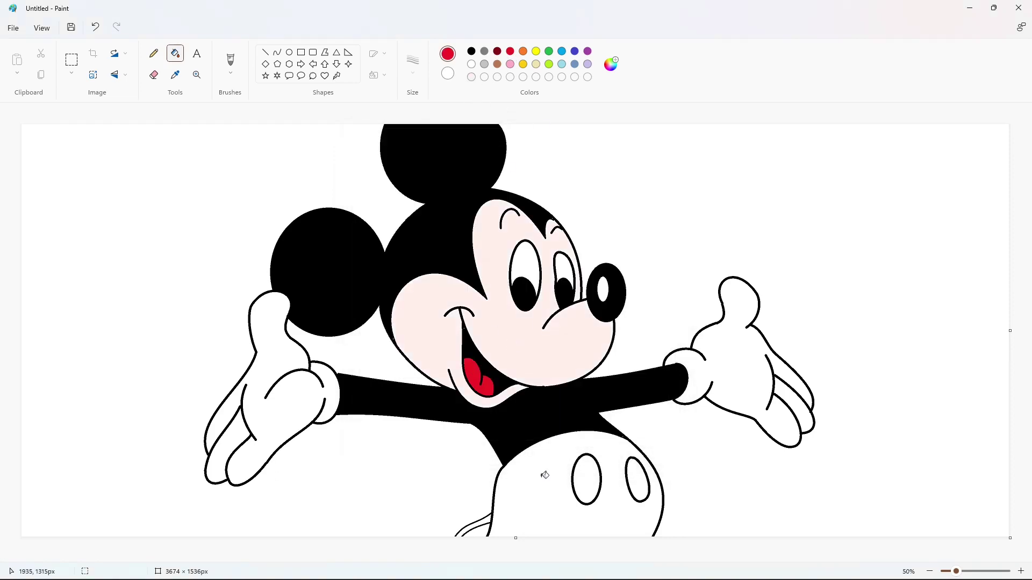
click(545, 475)
click(471, 51)
click(490, 515)
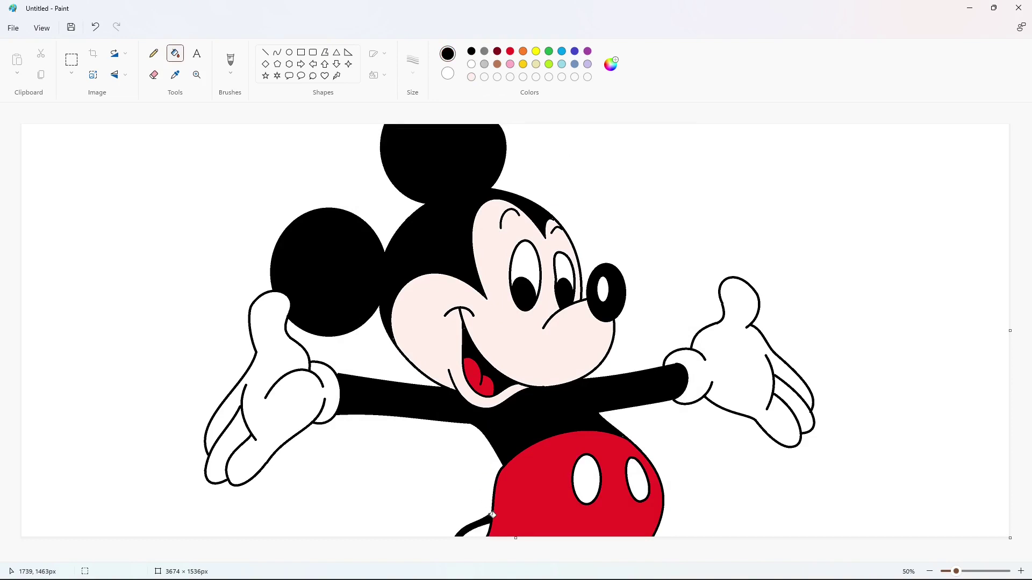